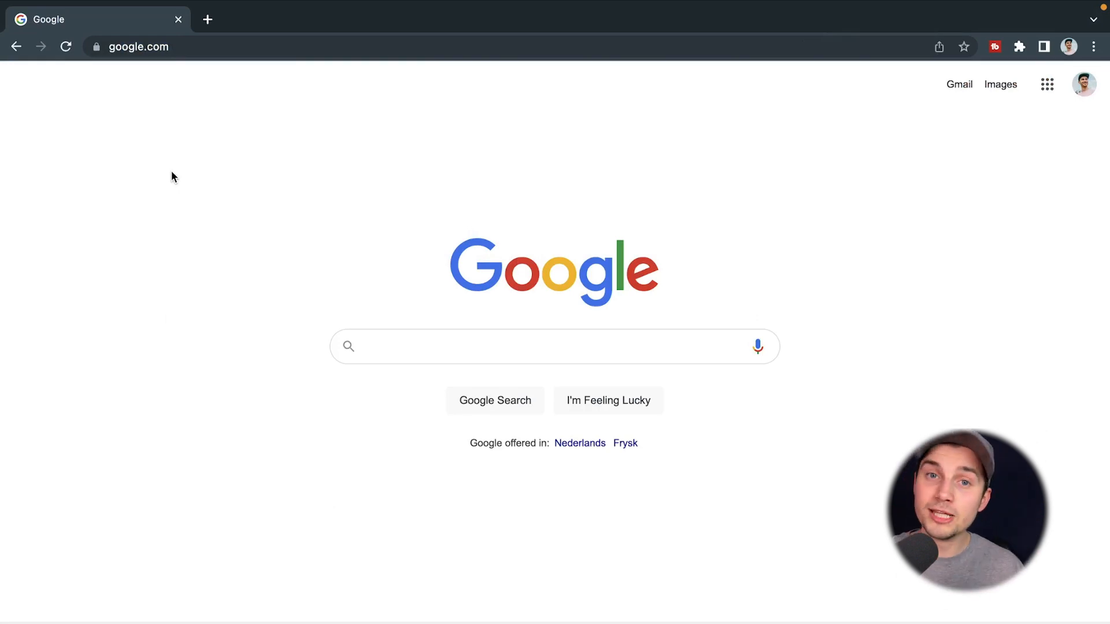
Open the VEED online video editor at edit.new to start a new project
{"action": "left_click", "coordinate": [205, 46]}
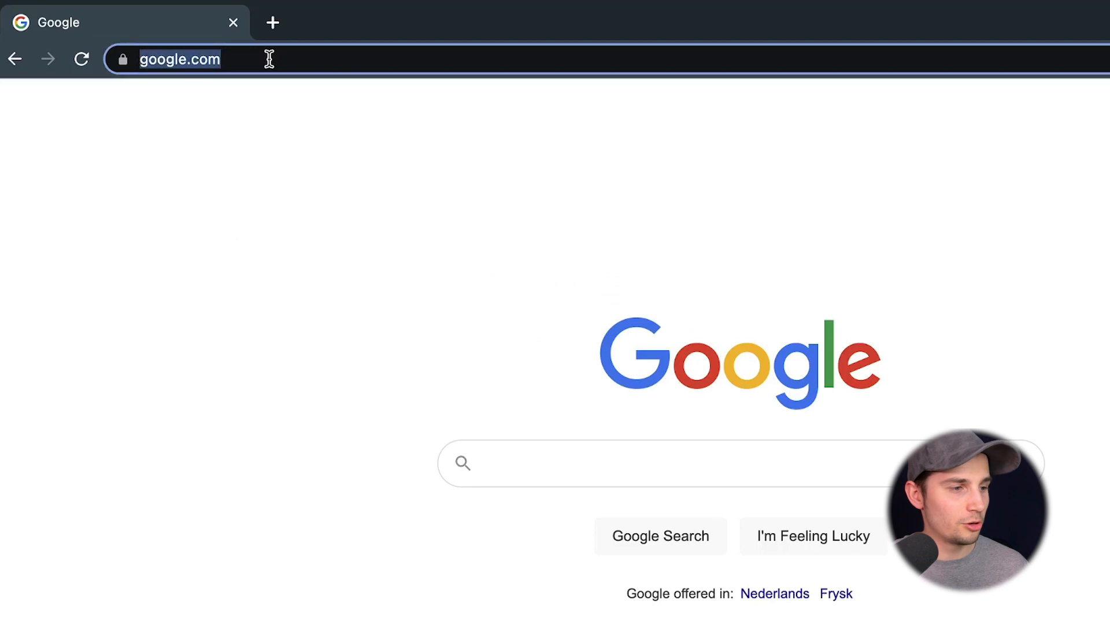
{"action": "type", "text": "edit.new"}
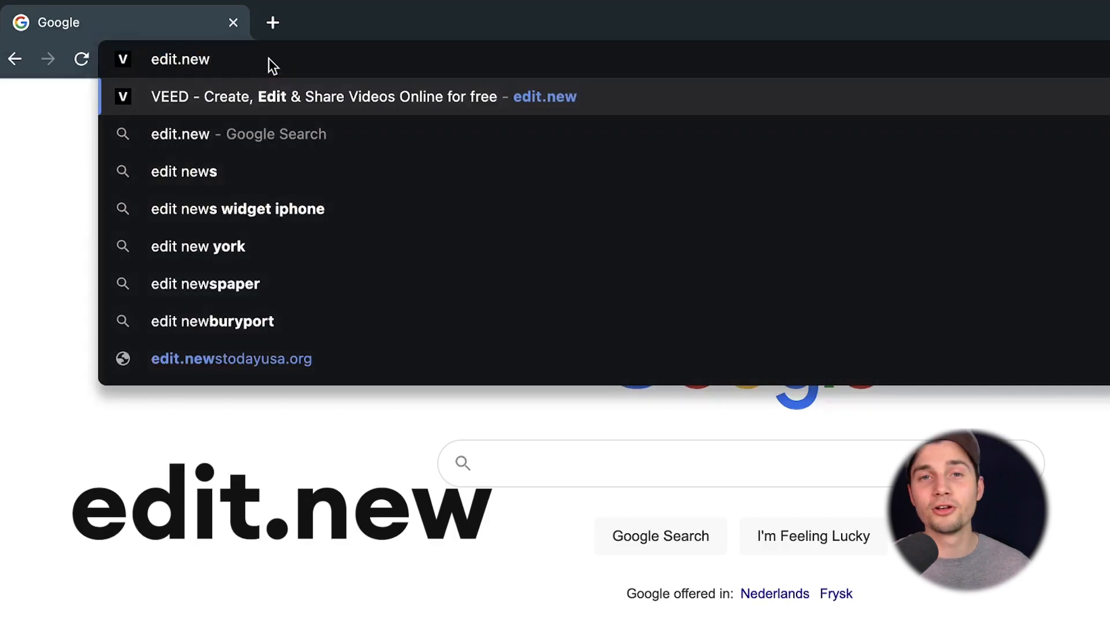
{"action": "key", "text": "Return"}
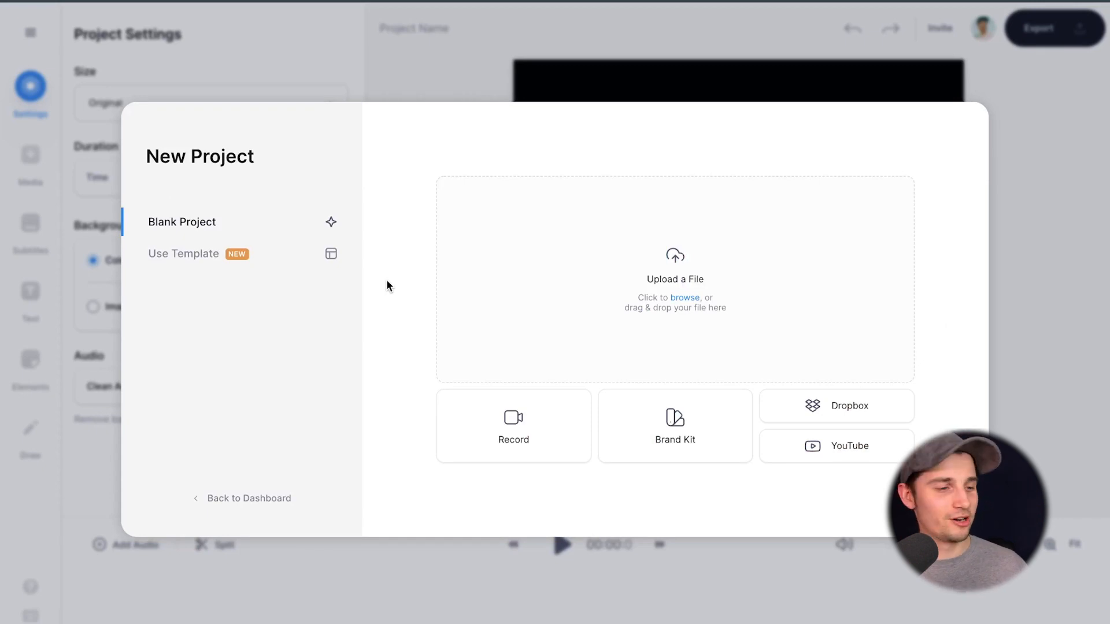
Look through the available project templates and return to the blank project option
{"action": "left_click", "coordinate": [211, 252]}
{"action": "scroll", "coordinate": [629, 254], "scroll_direction": "down", "scroll_amount": 2}
{"action": "scroll", "coordinate": [629, 254], "scroll_direction": "down", "scroll_amount": 2}
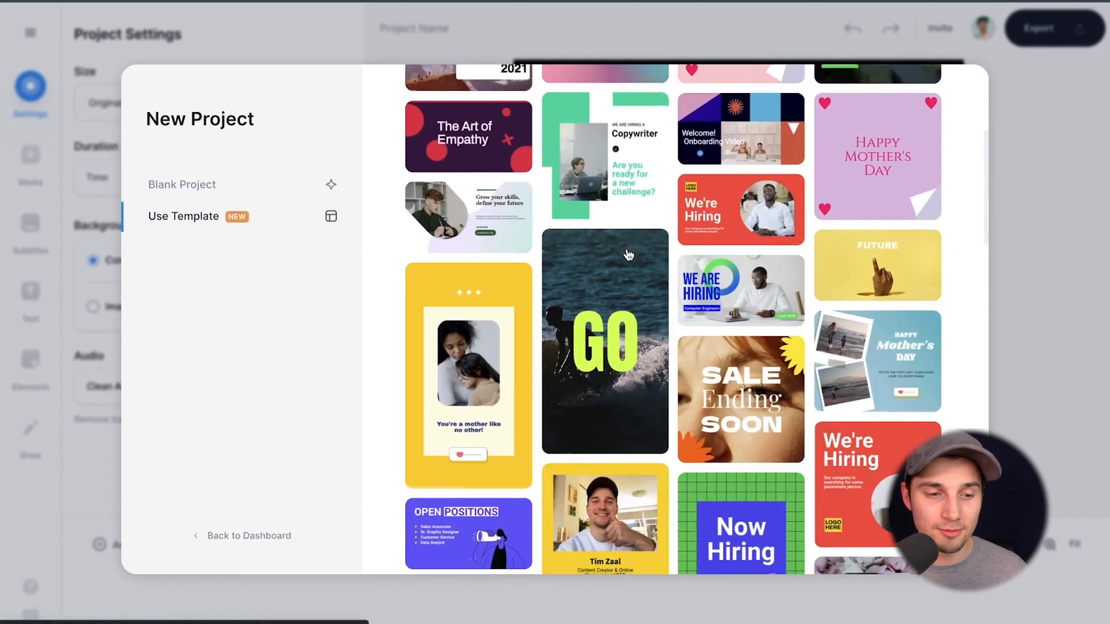
{"action": "scroll", "coordinate": [628, 254], "scroll_direction": "up", "scroll_amount": 3}
{"action": "left_click", "coordinate": [248, 175]}
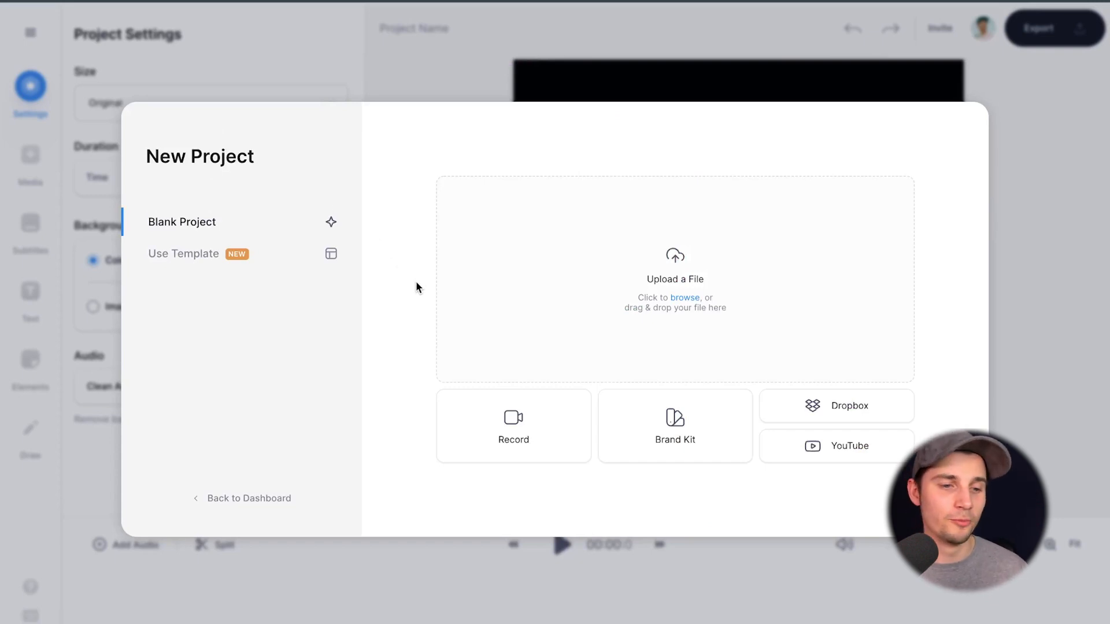
Upload the 24-second Space MP4 clip from the Clips folder into the blank project and preview a few seconds of it
{"action": "left_click", "coordinate": [502, 280]}
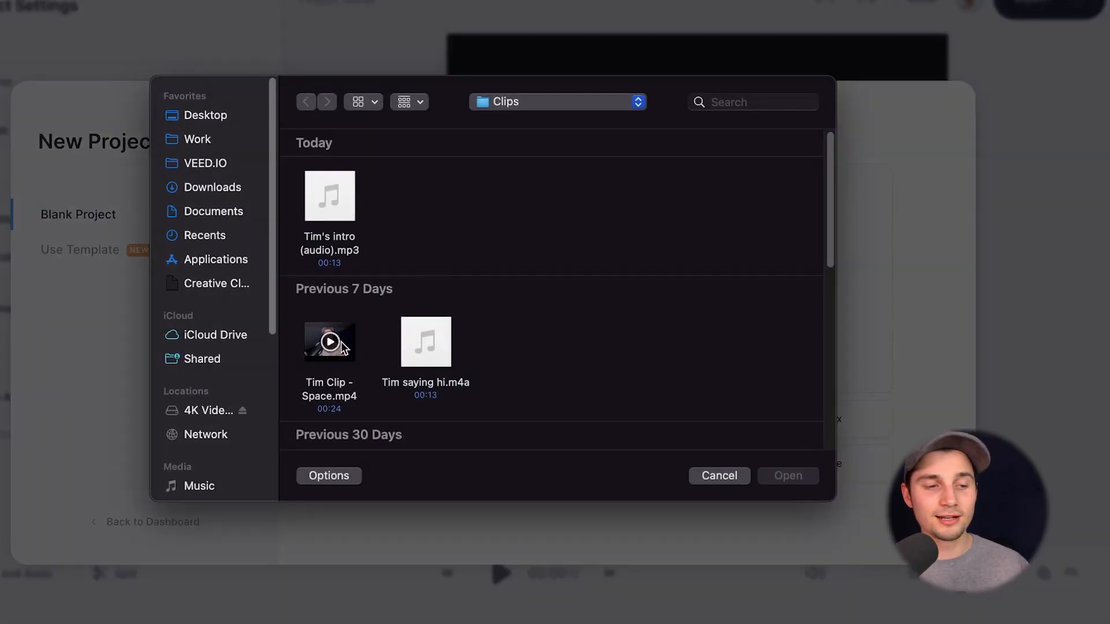
{"action": "left_click", "coordinate": [363, 336]}
{"action": "left_click", "coordinate": [803, 478]}
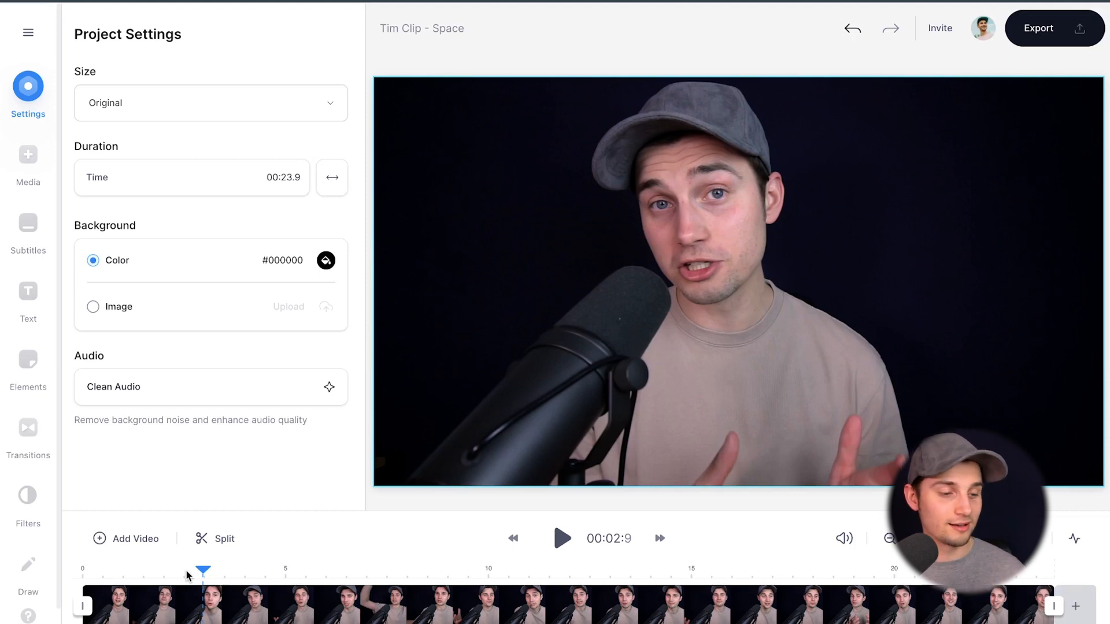
{"action": "key", "text": "space"}
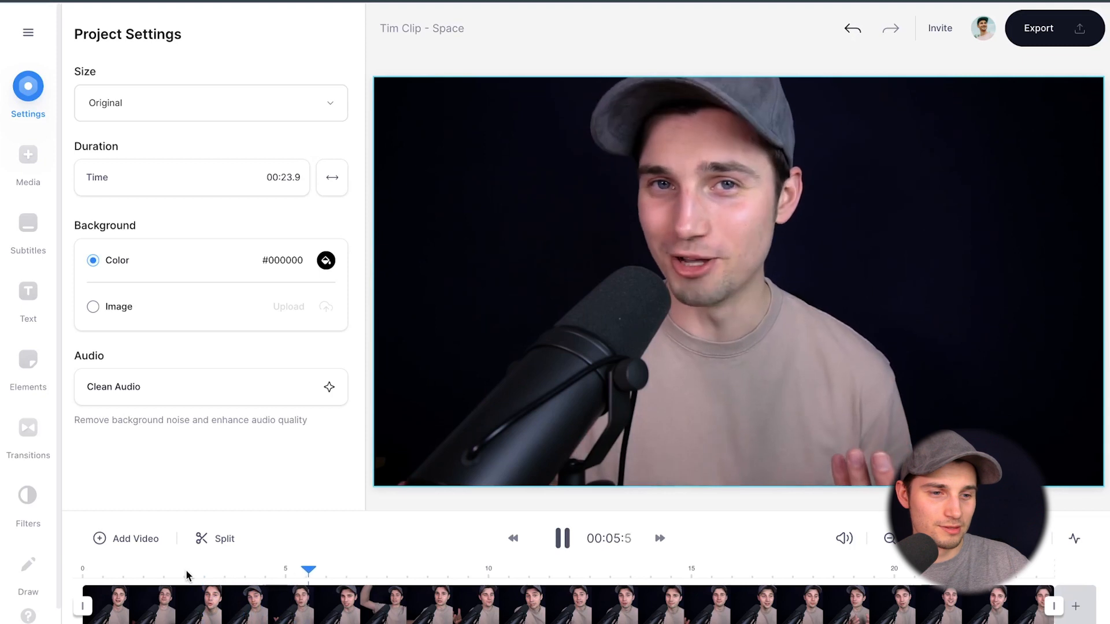
{"action": "key", "text": "space"}
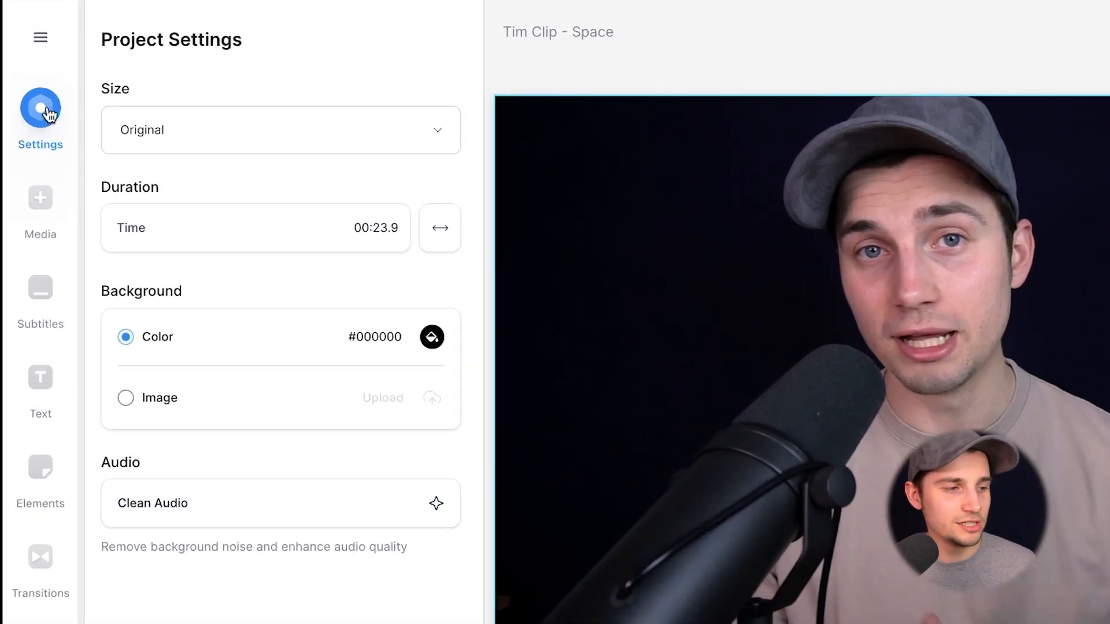
Examine the available project size presets and their aspect ratios for the different social media platforms
{"action": "left_click", "coordinate": [204, 133]}
{"action": "scroll", "coordinate": [306, 269], "scroll_direction": "down", "scroll_amount": 8}
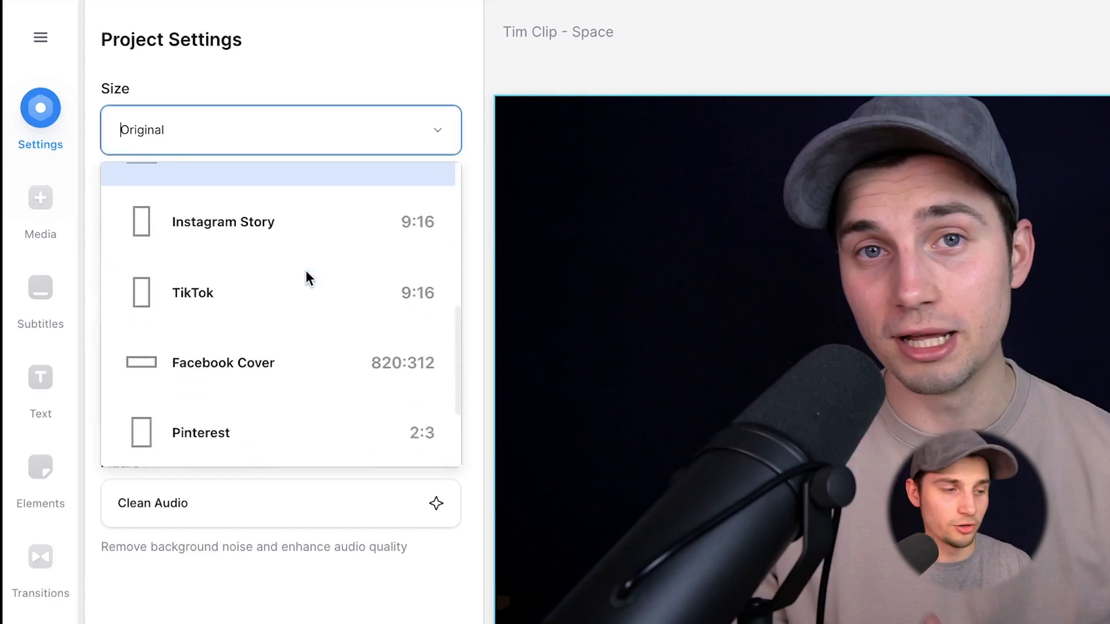
{"action": "scroll", "coordinate": [307, 270], "scroll_direction": "up", "scroll_amount": 5}
{"action": "scroll", "coordinate": [364, 268], "scroll_direction": "down", "scroll_amount": 3}
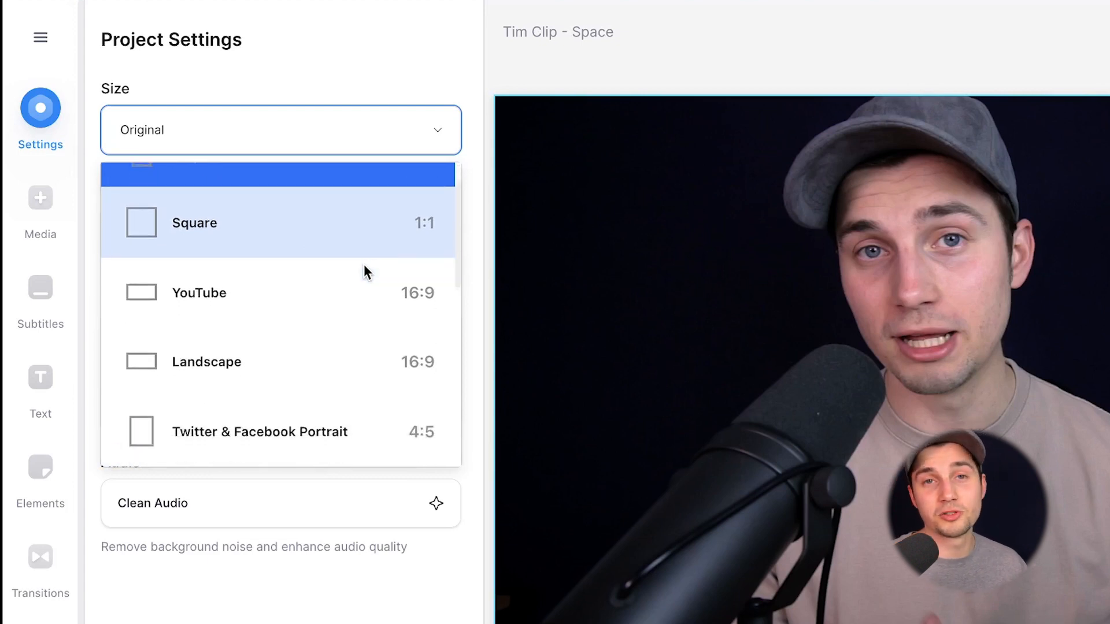
{"action": "scroll", "coordinate": [363, 264], "scroll_direction": "down", "scroll_amount": 1}
{"action": "scroll", "coordinate": [363, 265], "scroll_direction": "up", "scroll_amount": 3}
{"action": "scroll", "coordinate": [260, 269], "scroll_direction": "down", "scroll_amount": 1}
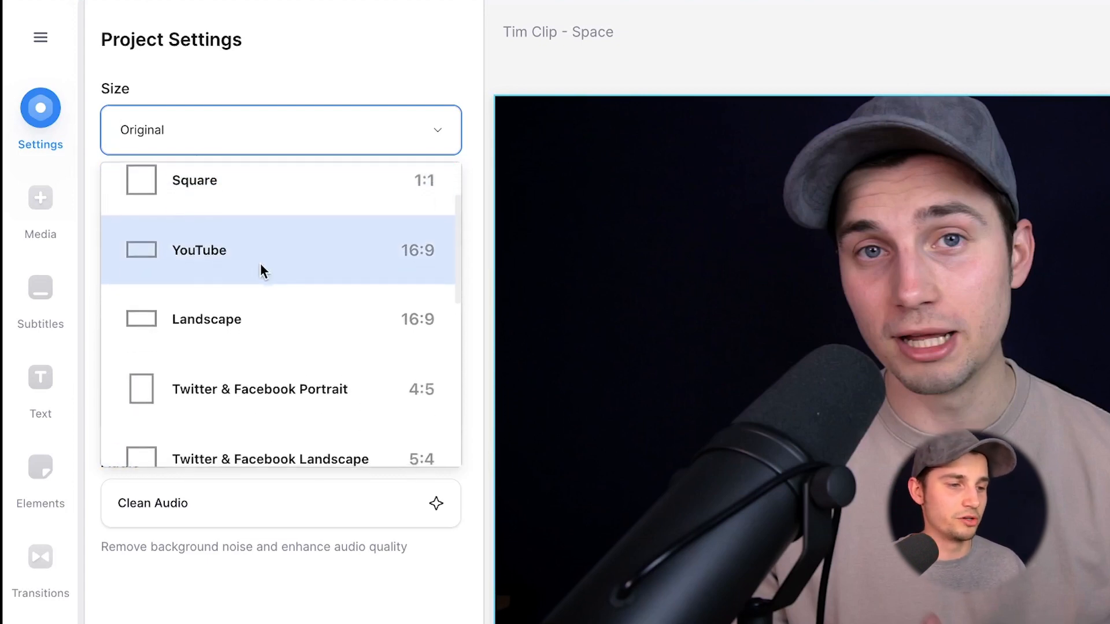
{"action": "scroll", "coordinate": [308, 262], "scroll_direction": "down", "scroll_amount": 2}
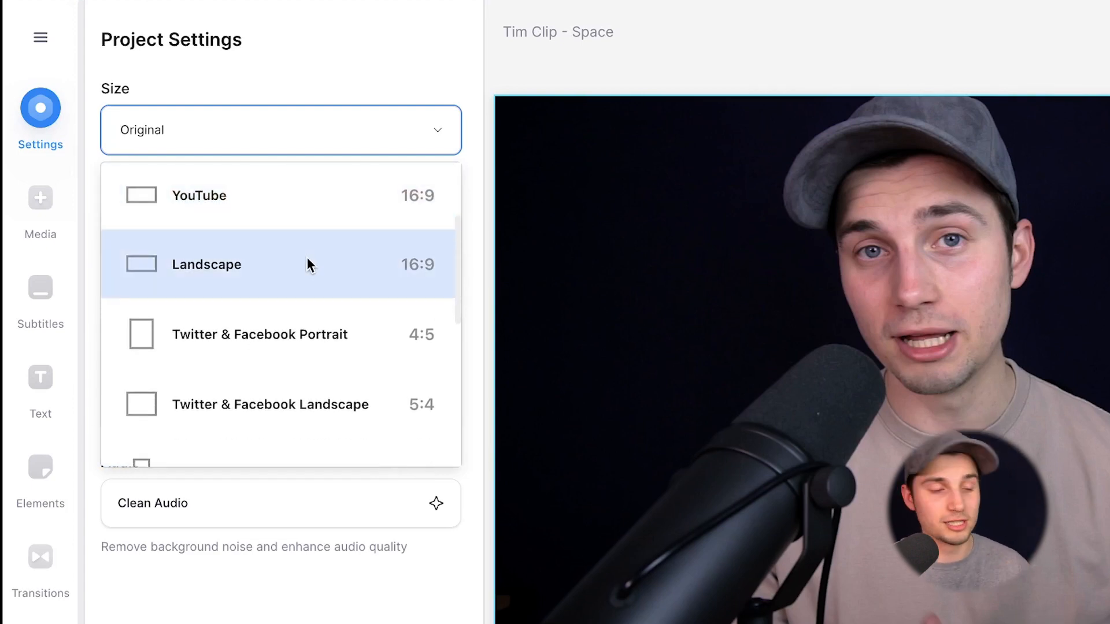
{"action": "scroll", "coordinate": [295, 266], "scroll_direction": "down", "scroll_amount": 1}
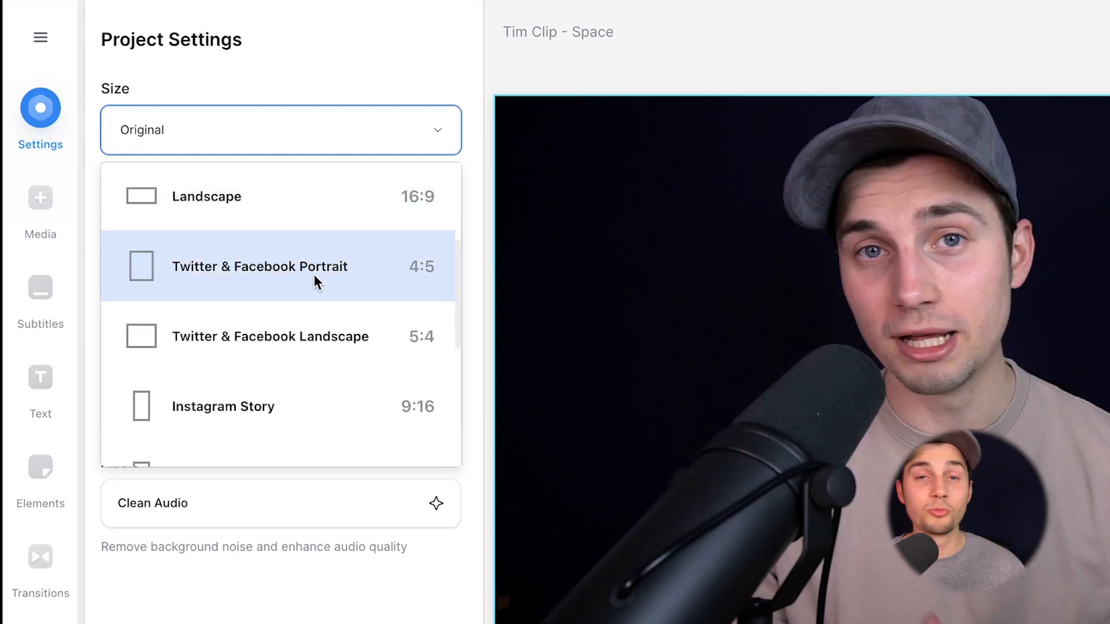
{"action": "scroll", "coordinate": [376, 284], "scroll_direction": "down", "scroll_amount": 2}
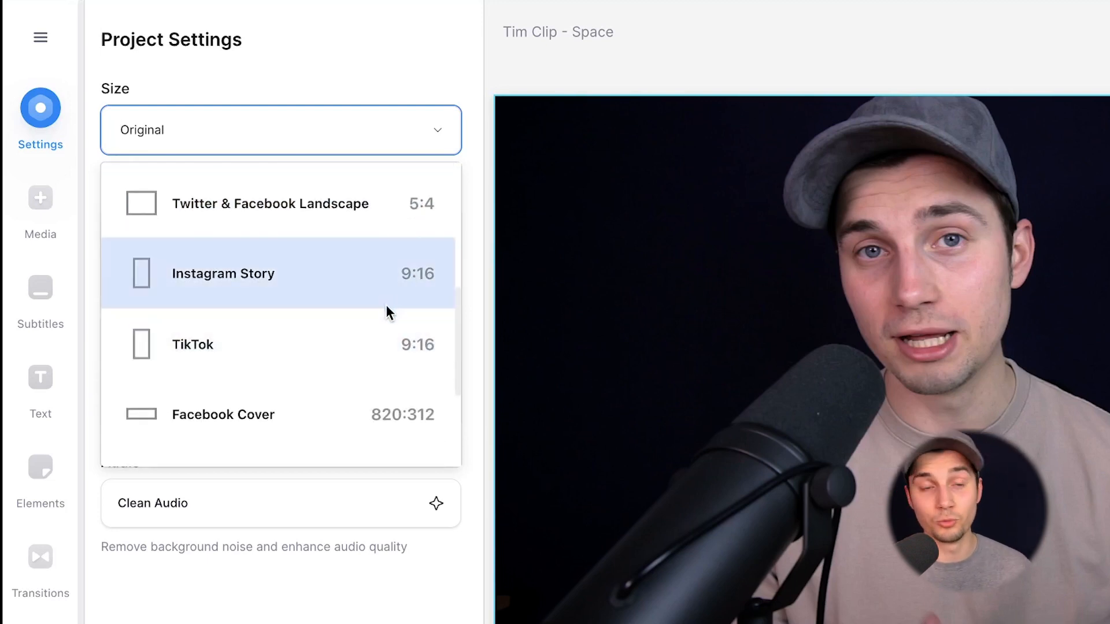
{"action": "scroll", "coordinate": [386, 304], "scroll_direction": "down", "scroll_amount": 2}
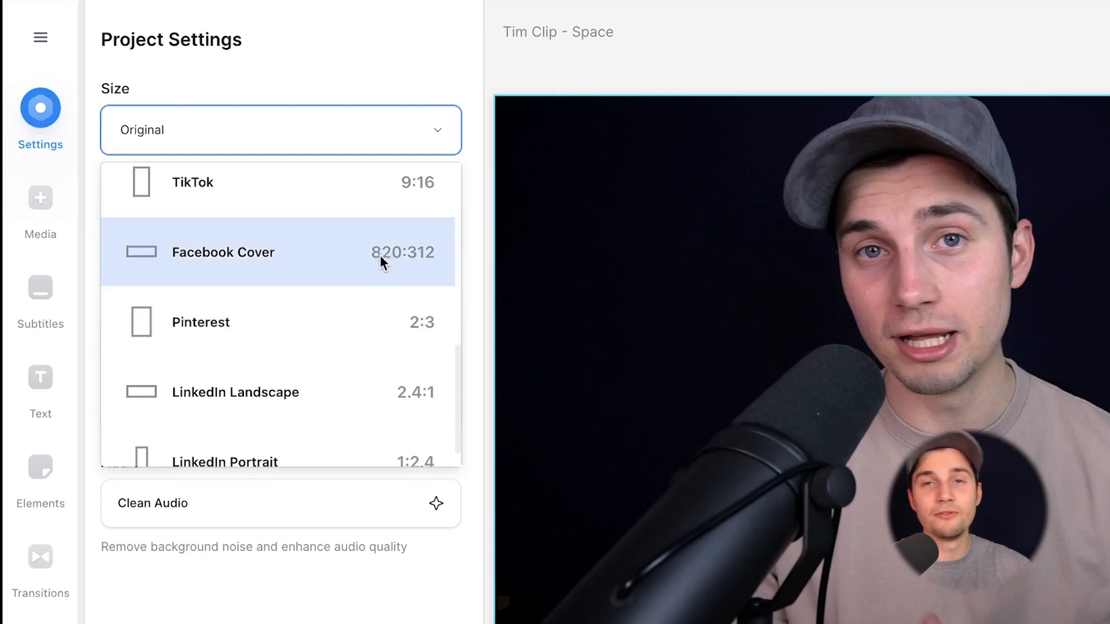
Set the project size to Square 1:1 and make the video clip fill the canvas
{"action": "scroll", "coordinate": [347, 289], "scroll_direction": "up", "scroll_amount": 7}
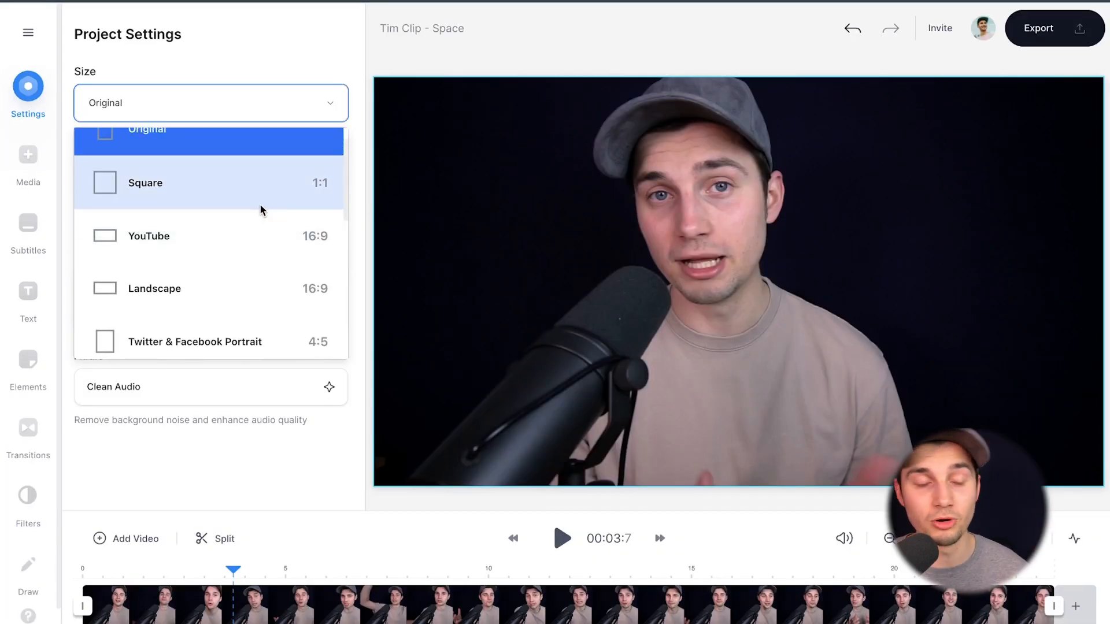
{"action": "left_click", "coordinate": [259, 204]}
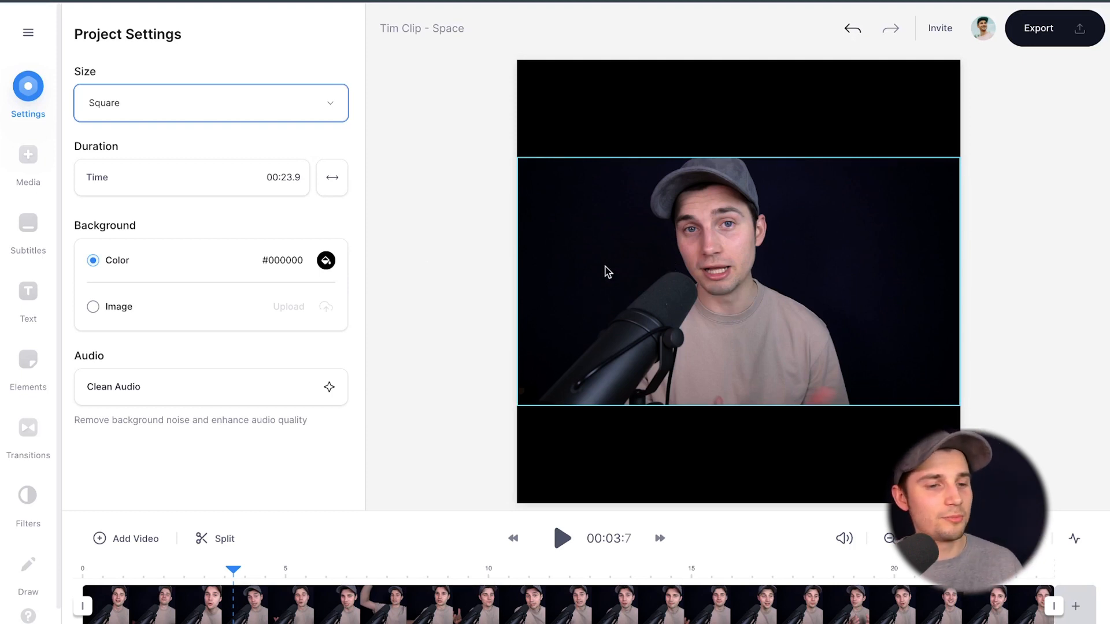
{"action": "left_click", "coordinate": [684, 271]}
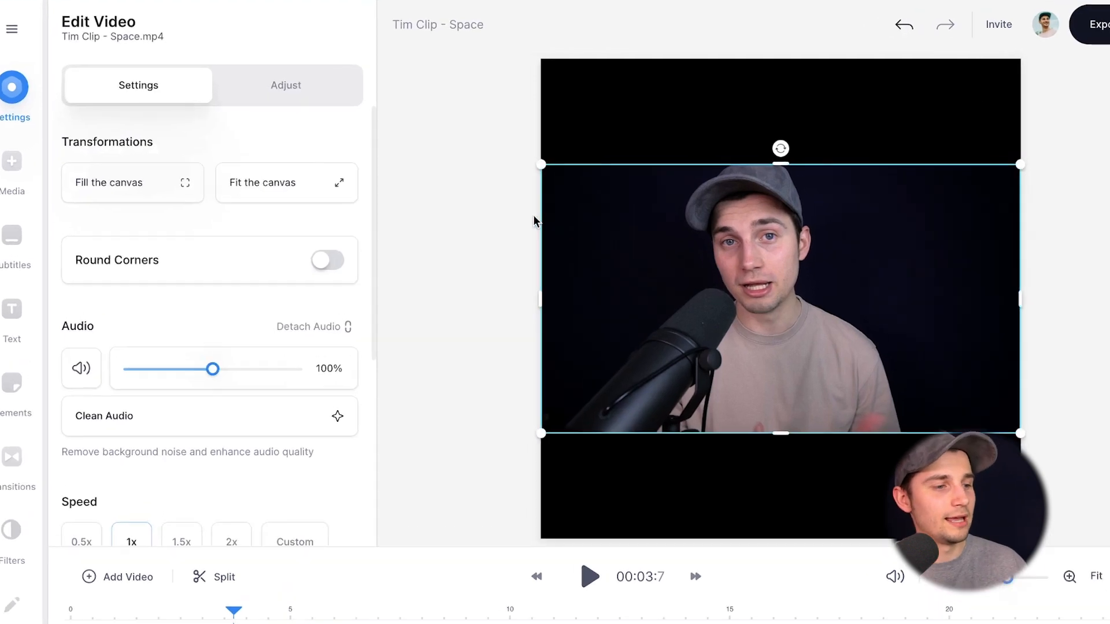
{"action": "left_click", "coordinate": [170, 189]}
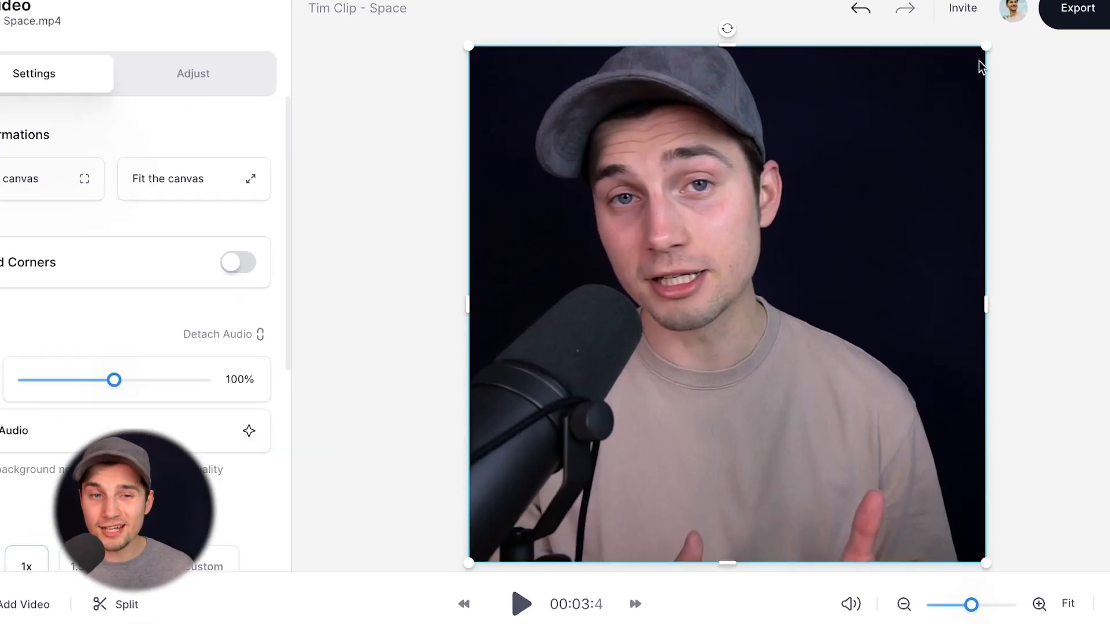
Widen the clip past the square canvas's right edge, shift it slightly to the left and preview the framing
{"action": "mouse_move", "coordinate": [986, 48]}
{"action": "left_mouse_down"}
{"action": "mouse_move", "coordinate": [984, 68]}
{"action": "mouse_move", "coordinate": [888, 203]}
{"action": "mouse_move", "coordinate": [755, 201]}
{"action": "mouse_move", "coordinate": [790, 105]}
{"action": "mouse_move", "coordinate": [912, 109]}
{"action": "mouse_move", "coordinate": [995, 47]}
{"action": "left_mouse_up"}
{"action": "mouse_move", "coordinate": [738, 33]}
{"action": "left_mouse_down"}
{"action": "mouse_move", "coordinate": [716, 30]}
{"action": "mouse_move", "coordinate": [746, 37]}
{"action": "mouse_move", "coordinate": [737, 37]}
{"action": "left_mouse_up"}
{"action": "left_click_drag", "start_coordinate": [1001, 307], "coordinate": [1073, 307]}
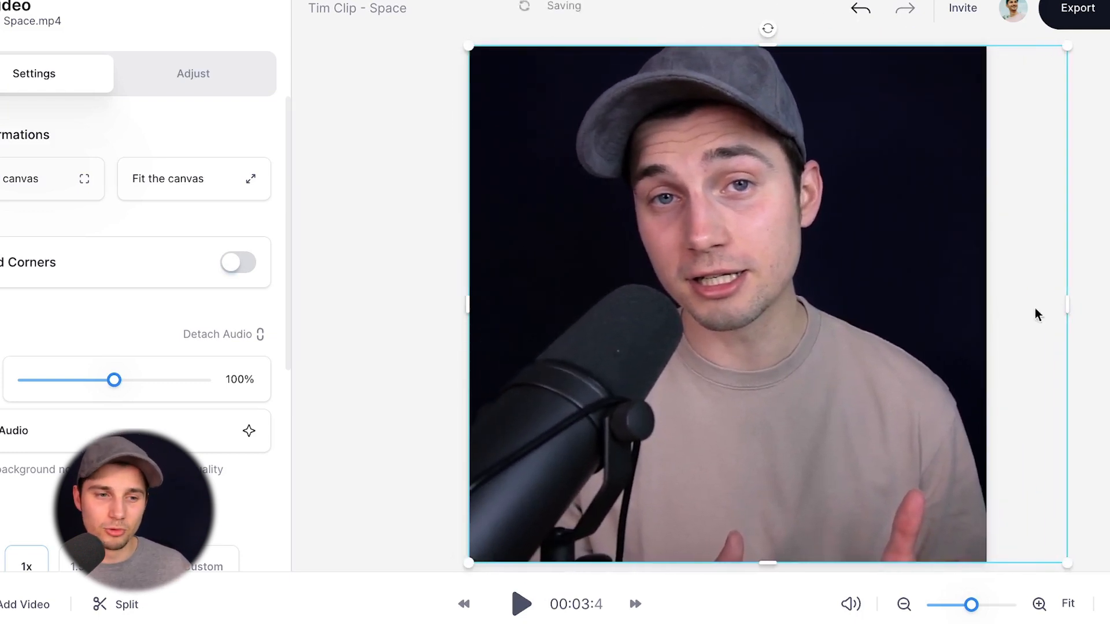
{"action": "left_click_drag", "start_coordinate": [892, 331], "coordinate": [880, 333]}
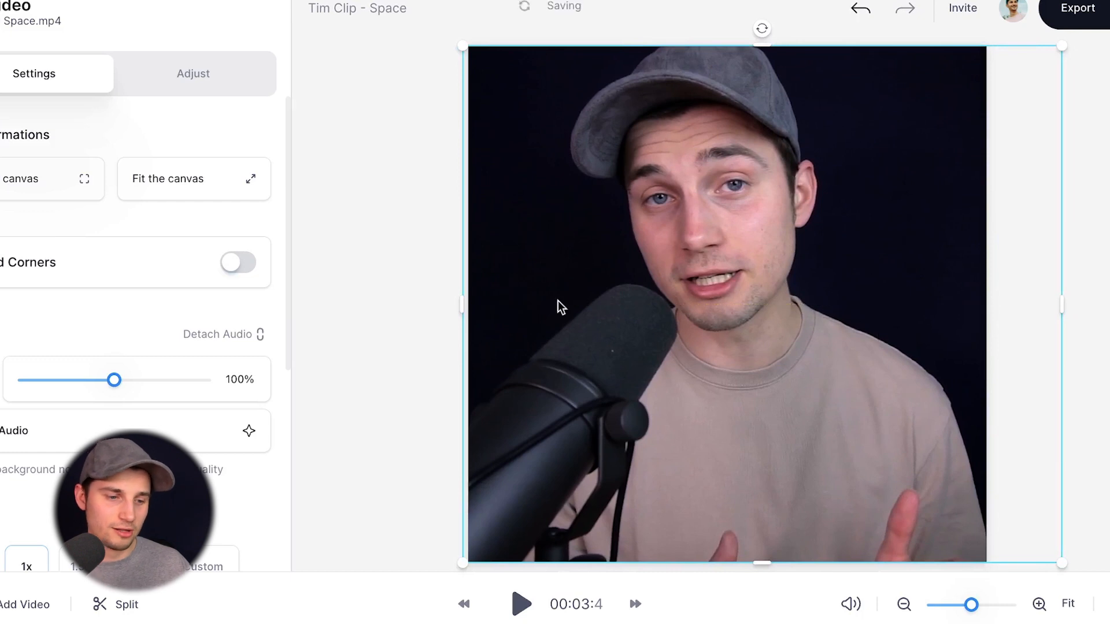
{"action": "key", "text": "space"}
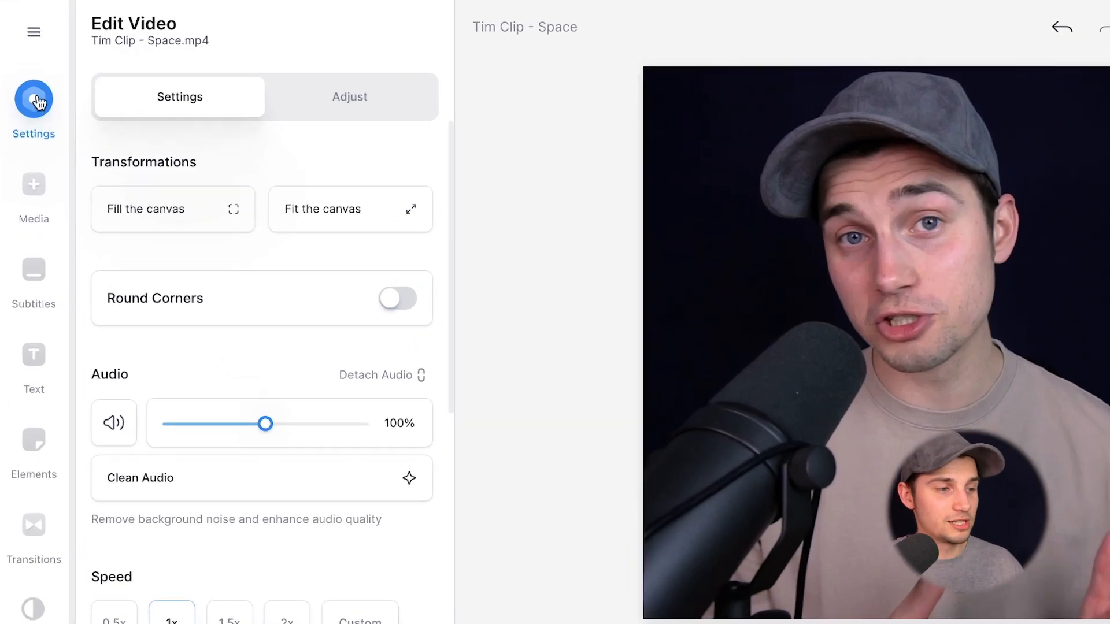
Set the project size to Instagram Story 9:16 in the project settings
{"action": "left_click", "coordinate": [27, 87]}
{"action": "left_click", "coordinate": [180, 115]}
{"action": "scroll", "coordinate": [291, 257], "scroll_direction": "down", "scroll_amount": 4}
{"action": "scroll", "coordinate": [291, 260], "scroll_direction": "down", "scroll_amount": 2}
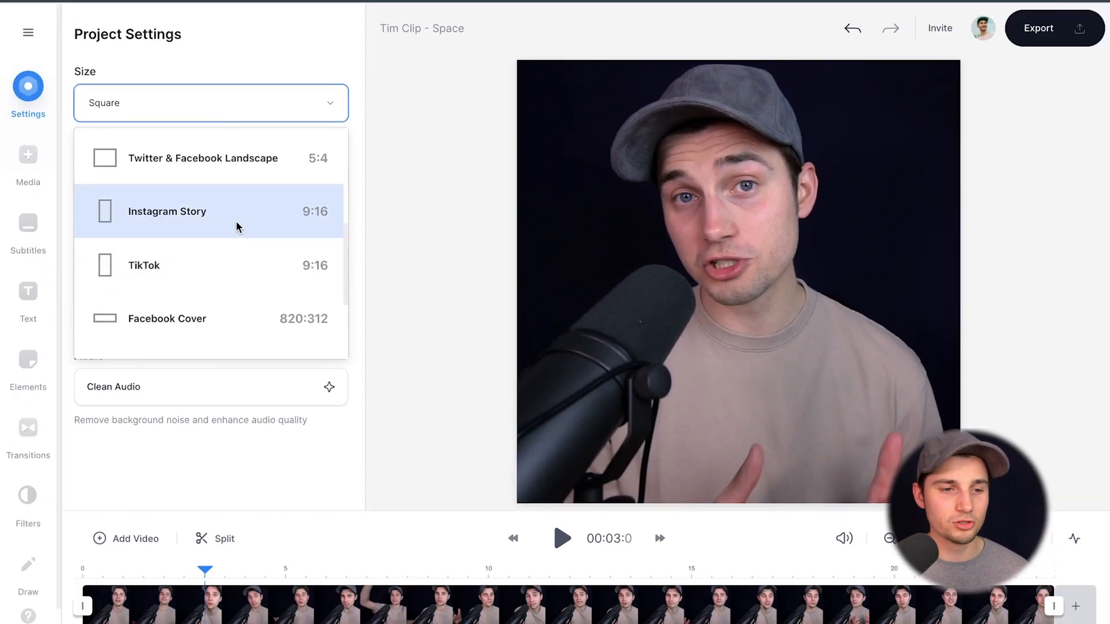
{"action": "left_click", "coordinate": [294, 268]}
{"action": "left_click", "coordinate": [540, 256]}
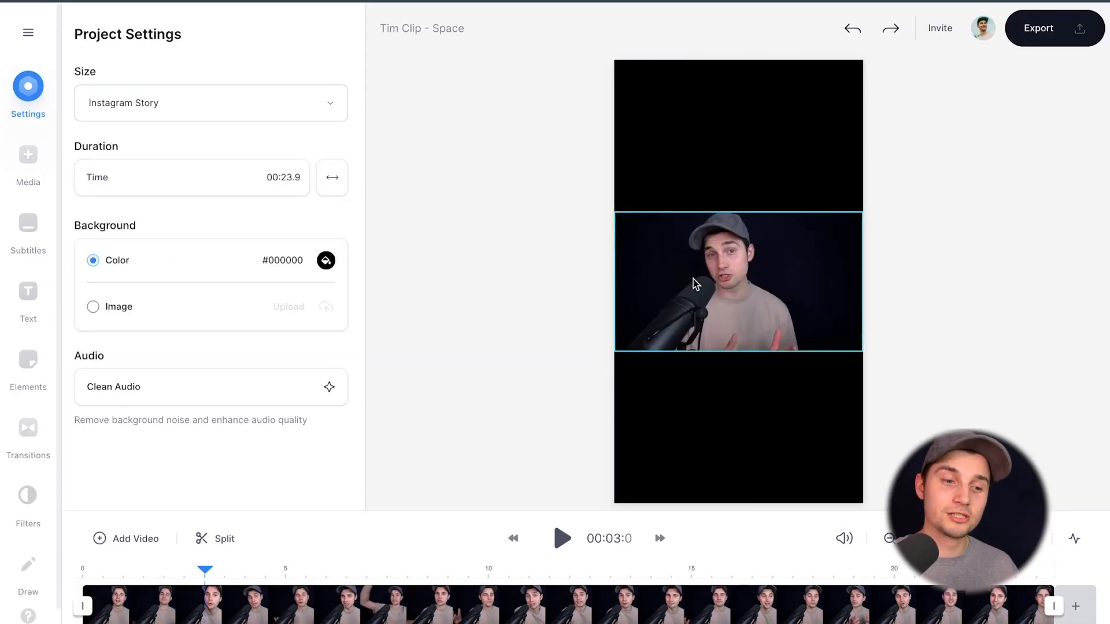
Make the clip fill the portrait canvas, widen it past the right edge to reframe the speaker and preview it
{"action": "left_click", "coordinate": [696, 280]}
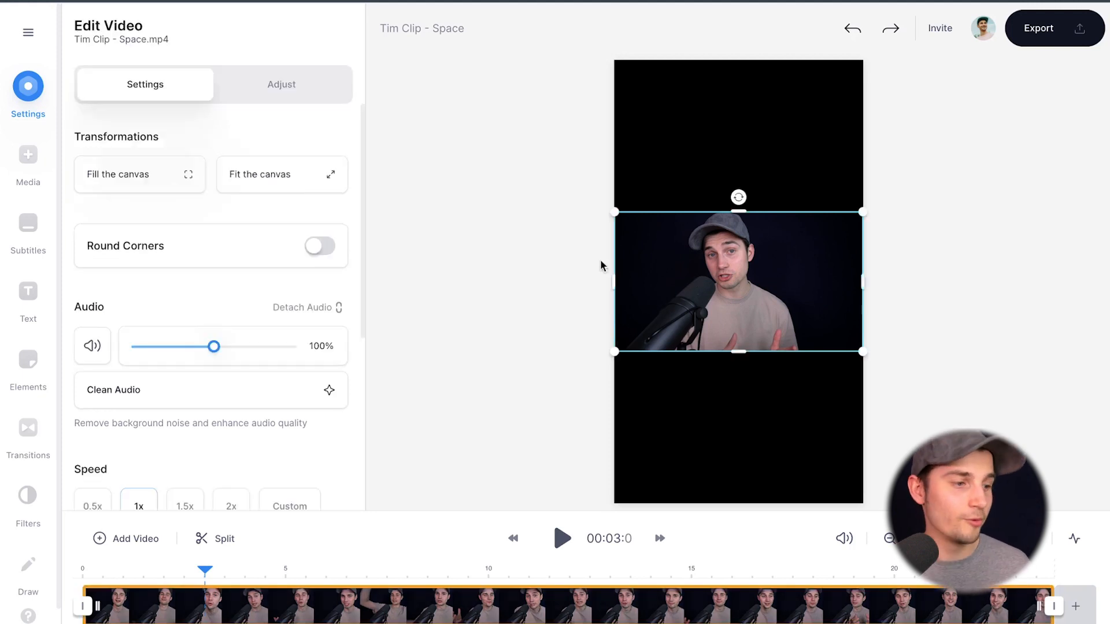
{"action": "left_click", "coordinate": [149, 184]}
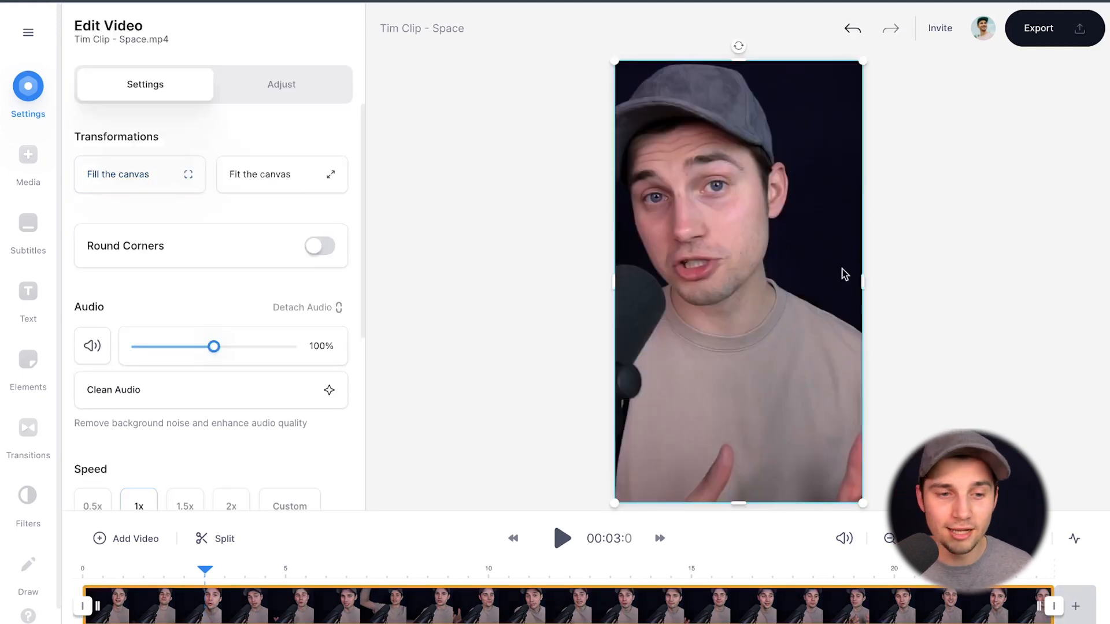
{"action": "left_click_drag", "start_coordinate": [868, 281], "coordinate": [934, 284]}
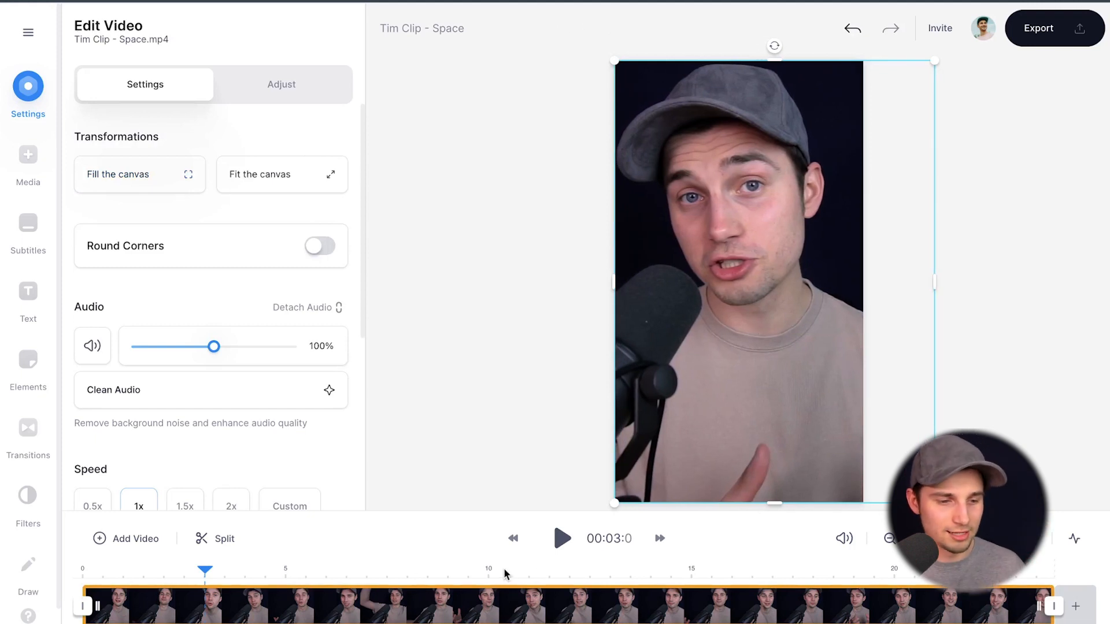
{"action": "left_click", "coordinate": [554, 542]}
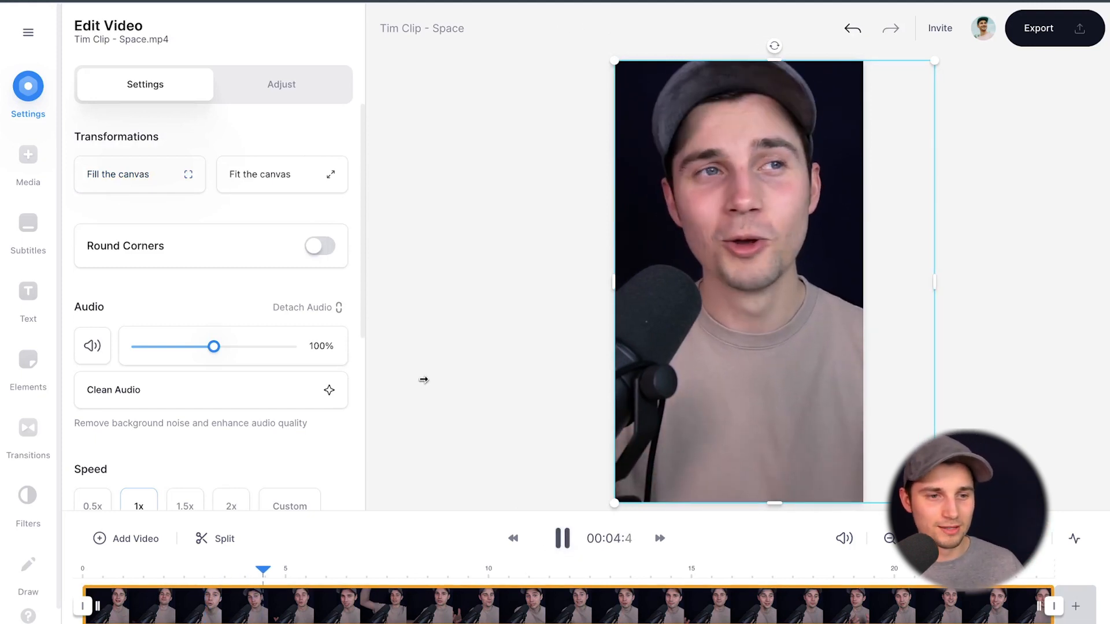
{"action": "key", "text": "space"}
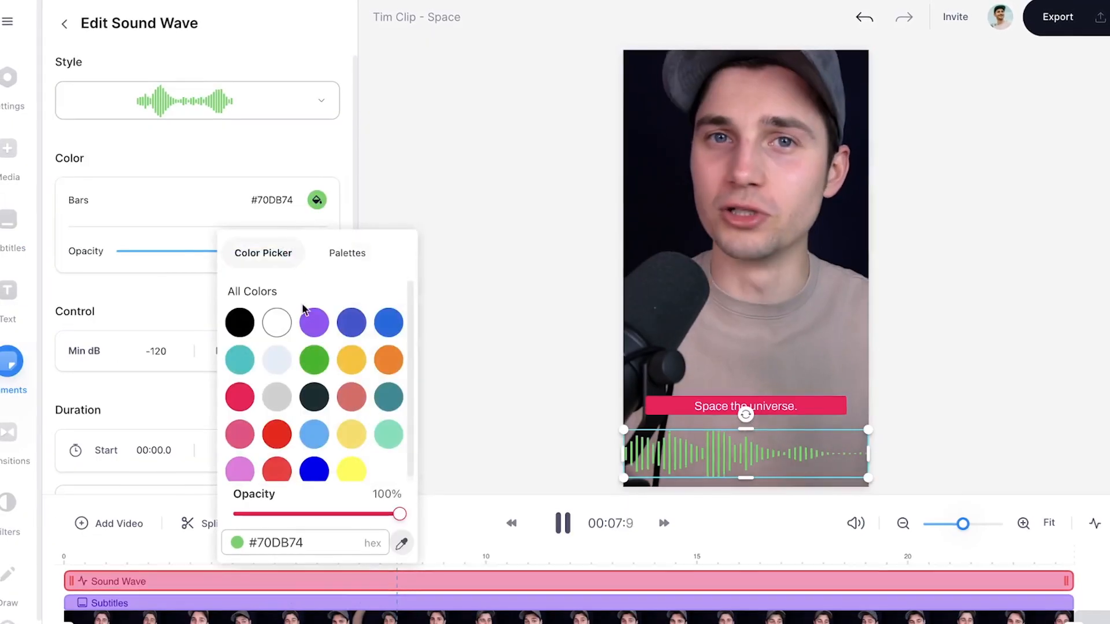
Color the sound wave's bars white and deselect the emoji sticker on the canvas
{"action": "left_click", "coordinate": [277, 322]}
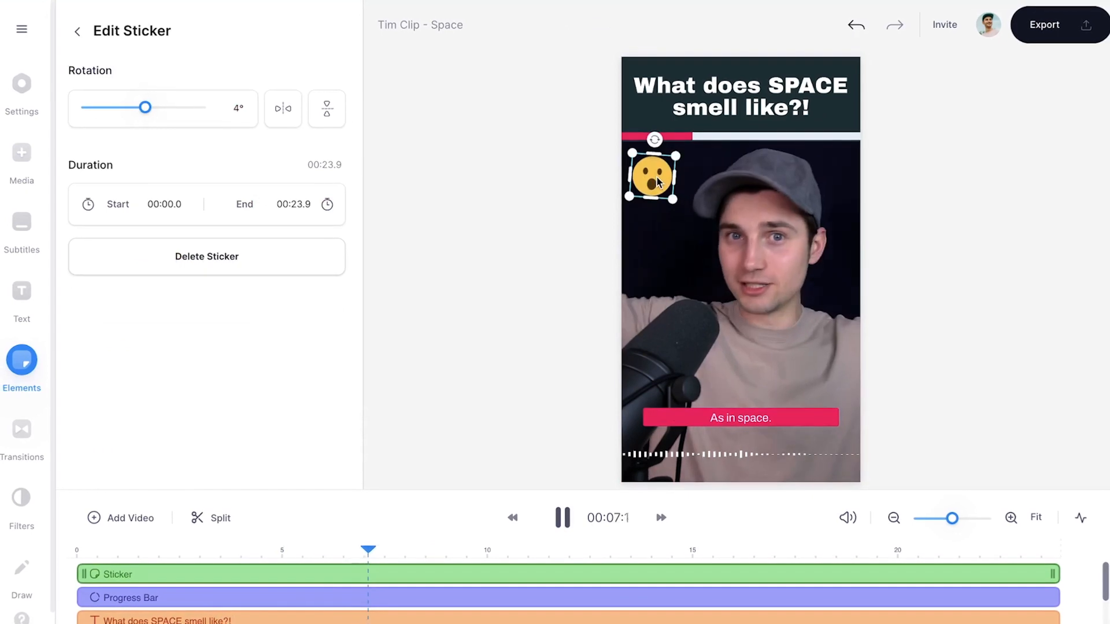
{"action": "left_click", "coordinate": [484, 225]}
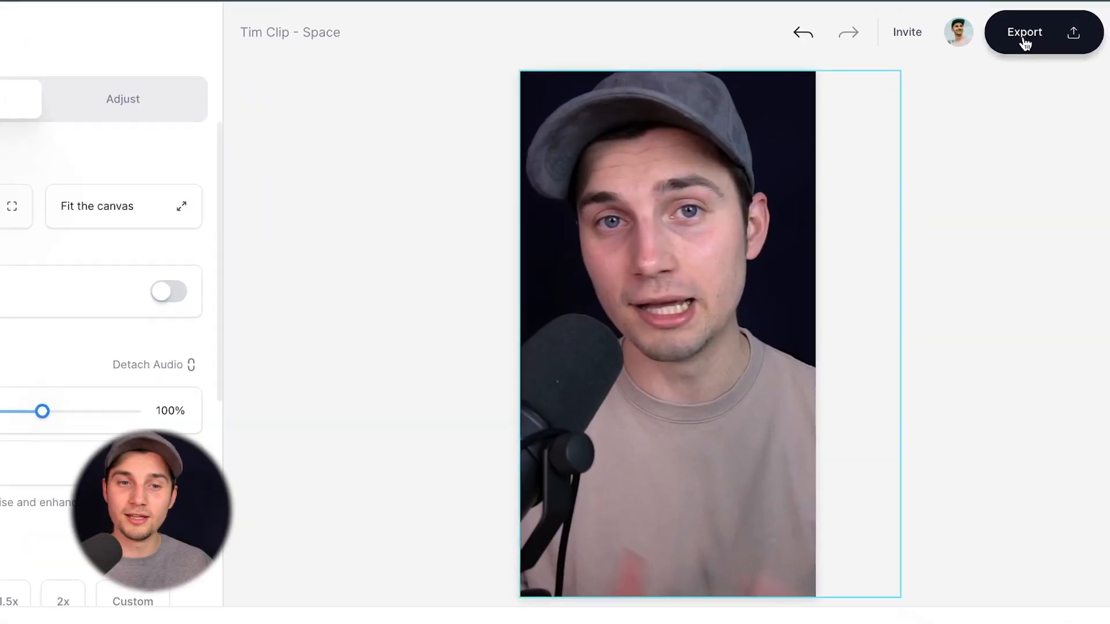
Export the video using the Instagram preset with its recommended settings
{"action": "left_click", "coordinate": [1035, 29]}
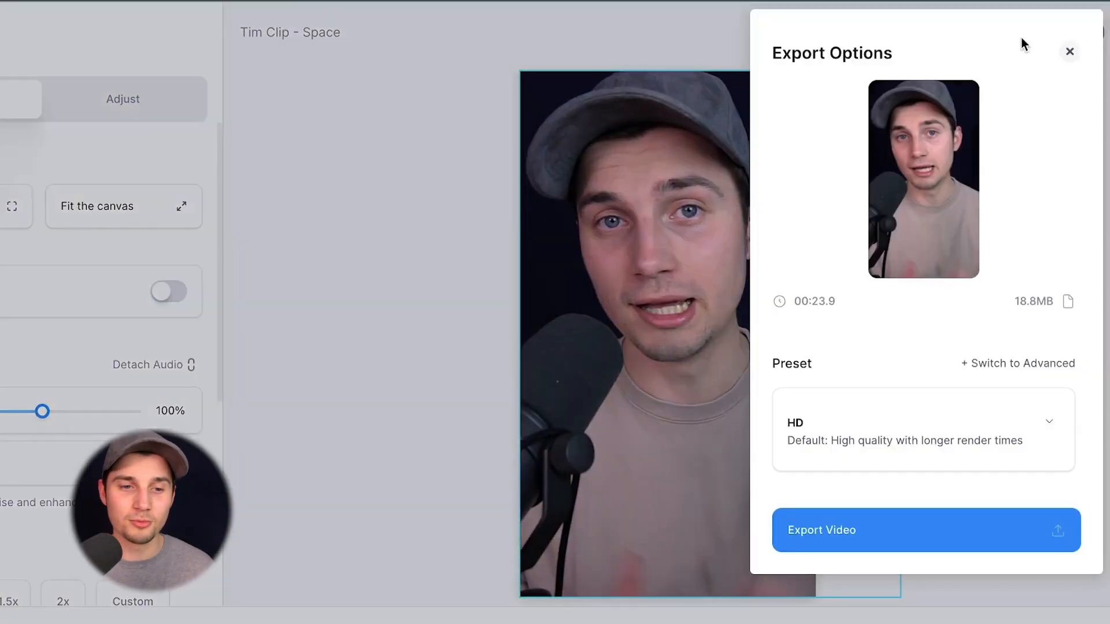
{"action": "left_click", "coordinate": [860, 439]}
{"action": "scroll", "coordinate": [913, 445], "scroll_direction": "down", "scroll_amount": 3}
{"action": "scroll", "coordinate": [913, 445], "scroll_direction": "up", "scroll_amount": 1}
{"action": "scroll", "coordinate": [912, 448], "scroll_direction": "down", "scroll_amount": 6}
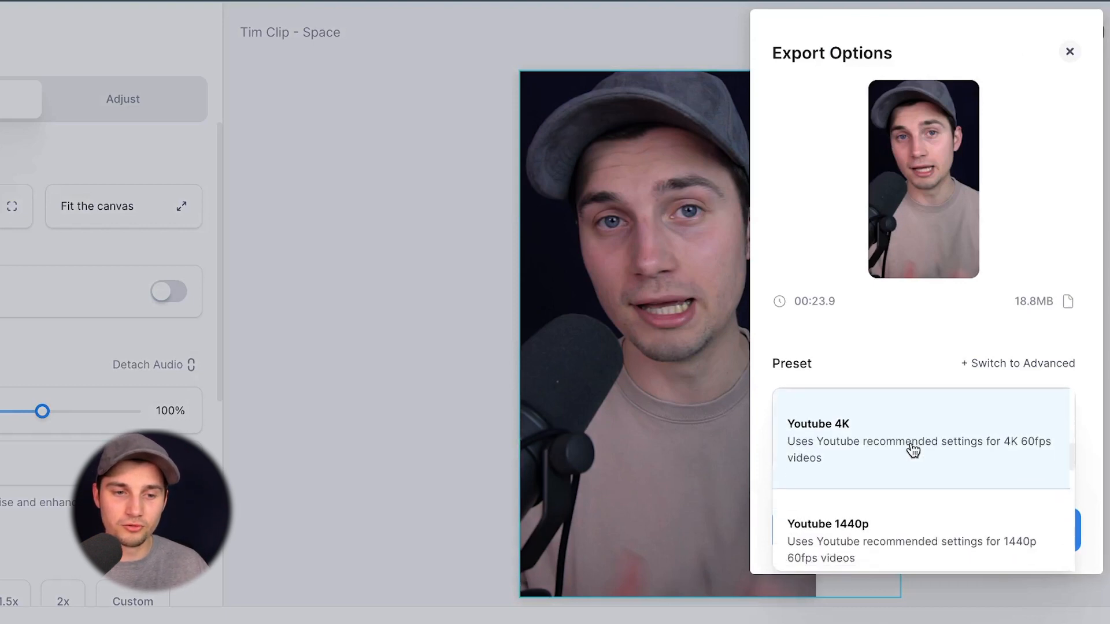
{"action": "scroll", "coordinate": [913, 450], "scroll_direction": "down", "scroll_amount": 2}
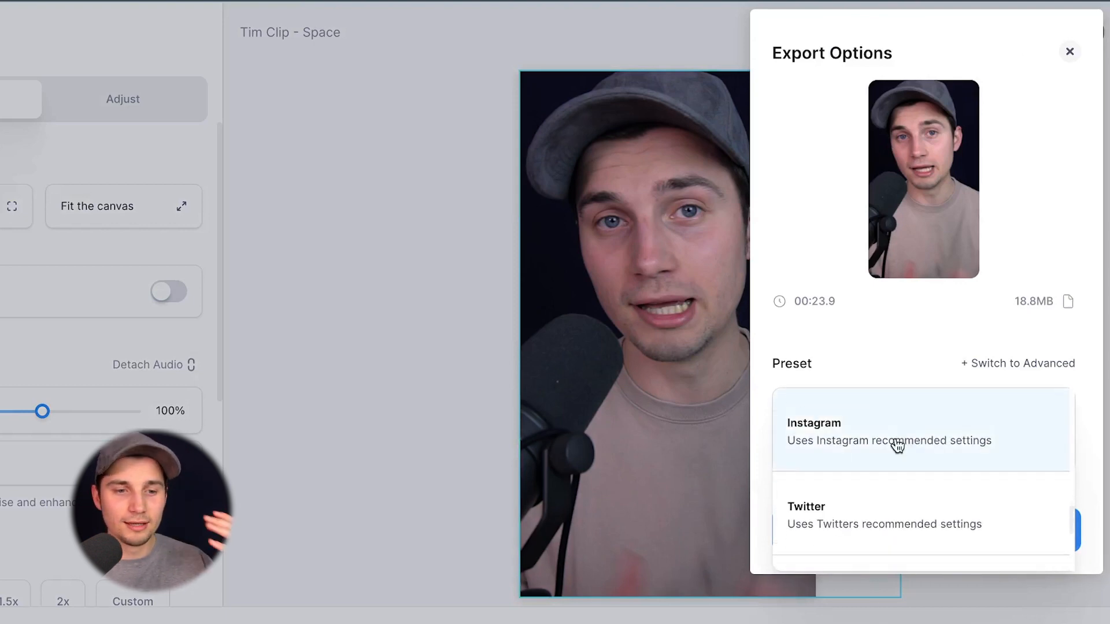
{"action": "left_click", "coordinate": [899, 446]}
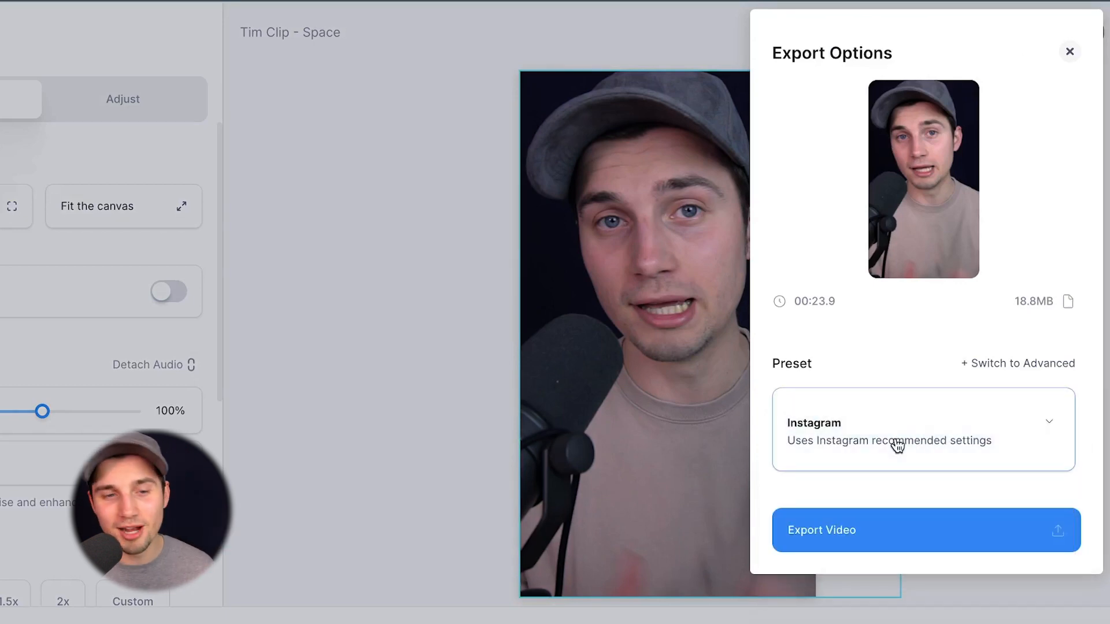
{"action": "left_click", "coordinate": [868, 542]}
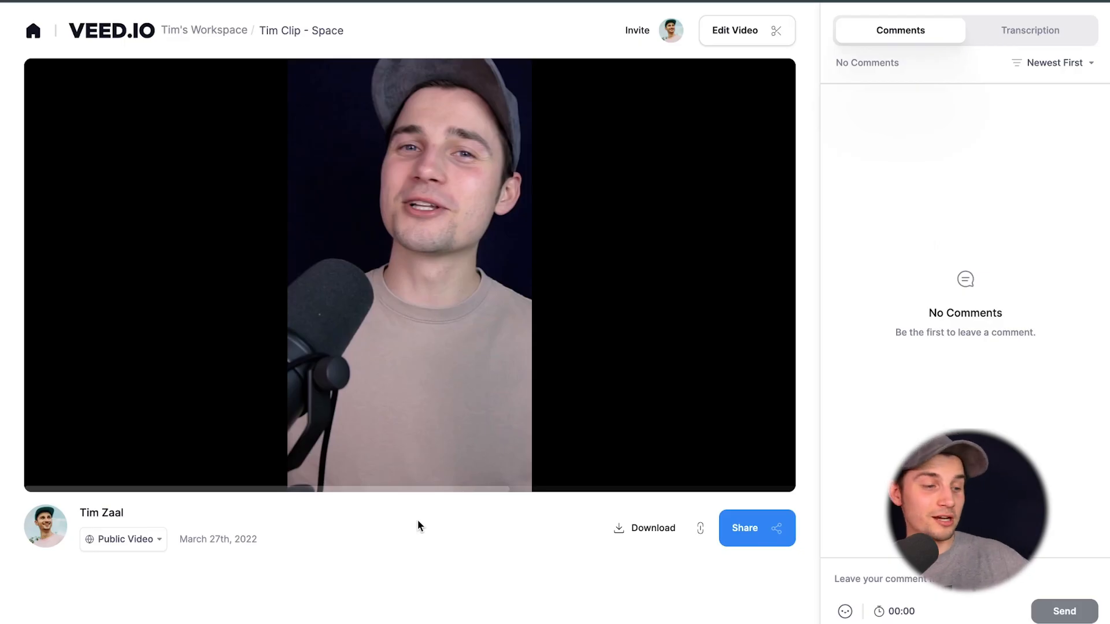
Play the exported video briefly, pause it, and examine its link, social and embed sharing options
{"action": "left_click", "coordinate": [366, 469]}
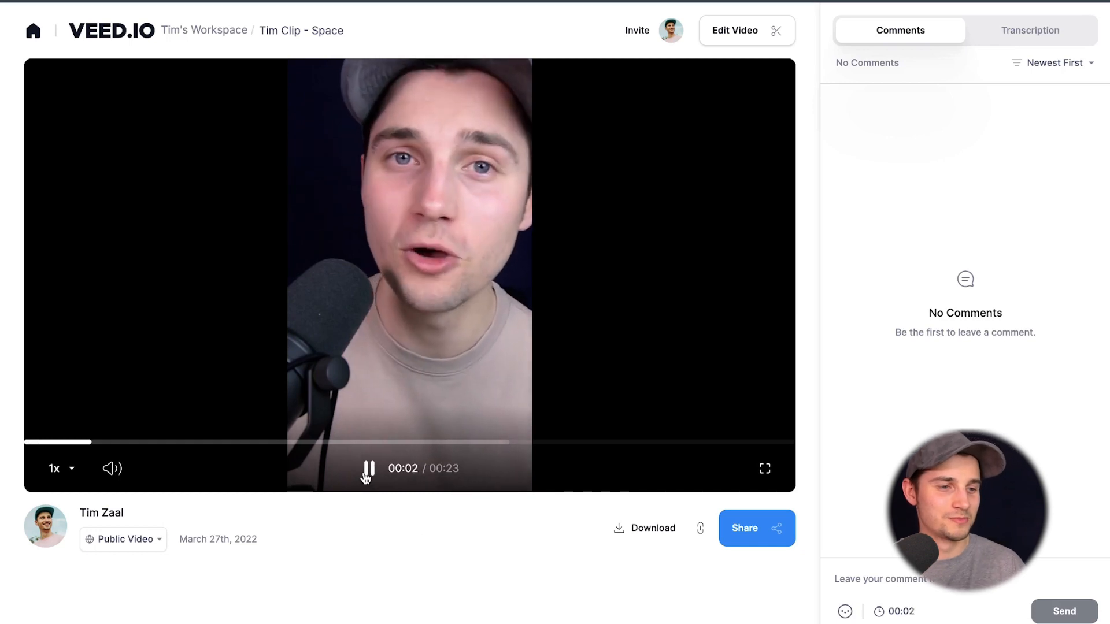
{"action": "left_click", "coordinate": [368, 470]}
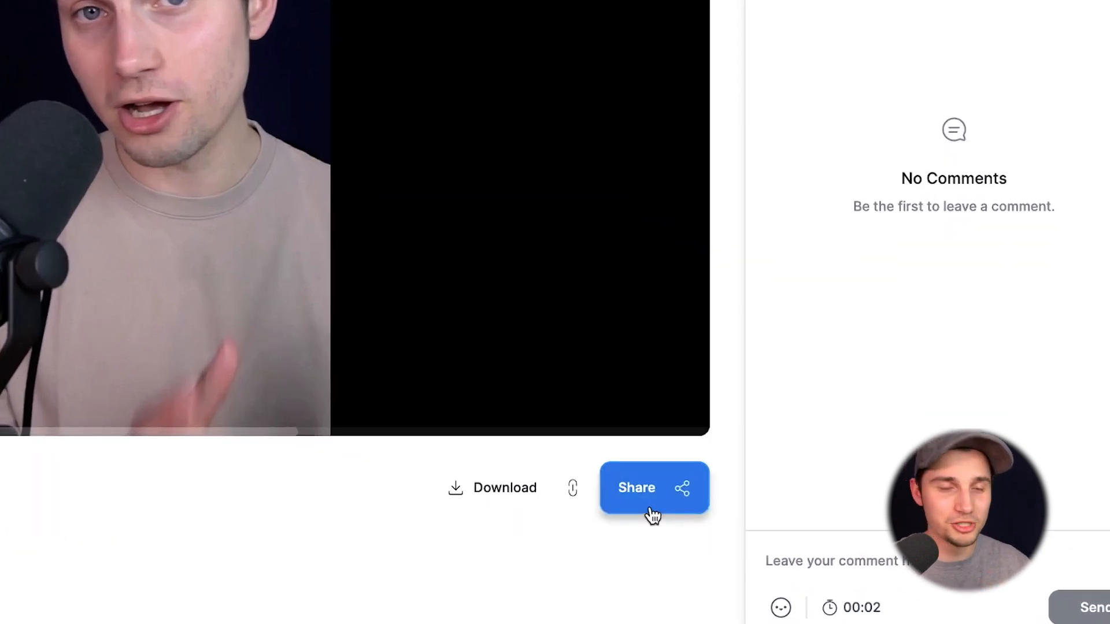
{"action": "left_click", "coordinate": [755, 541]}
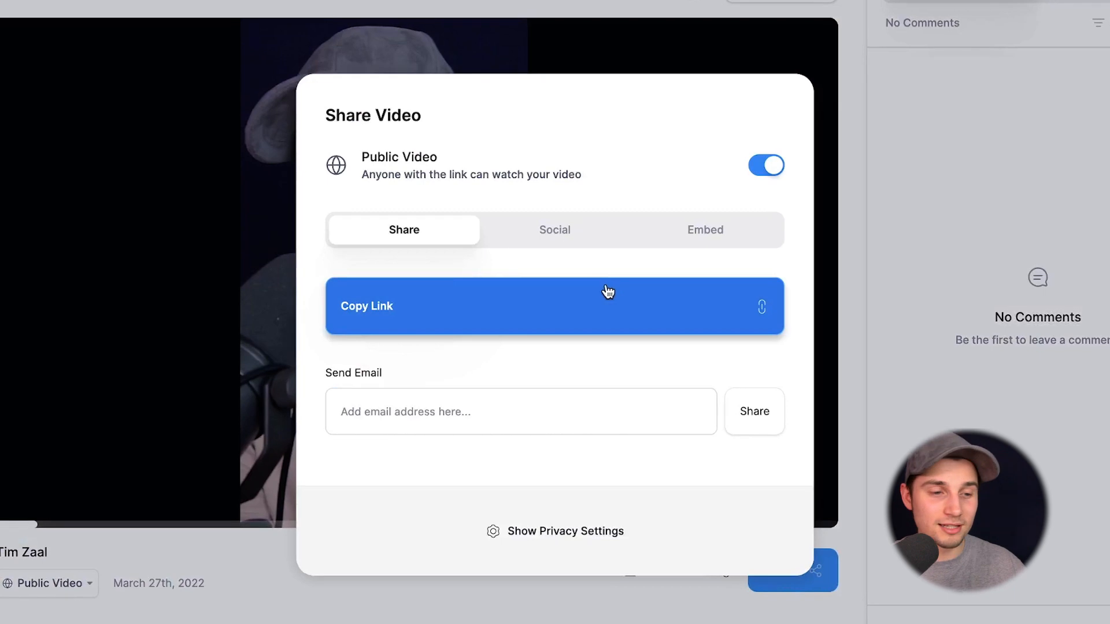
{"action": "left_click", "coordinate": [577, 229]}
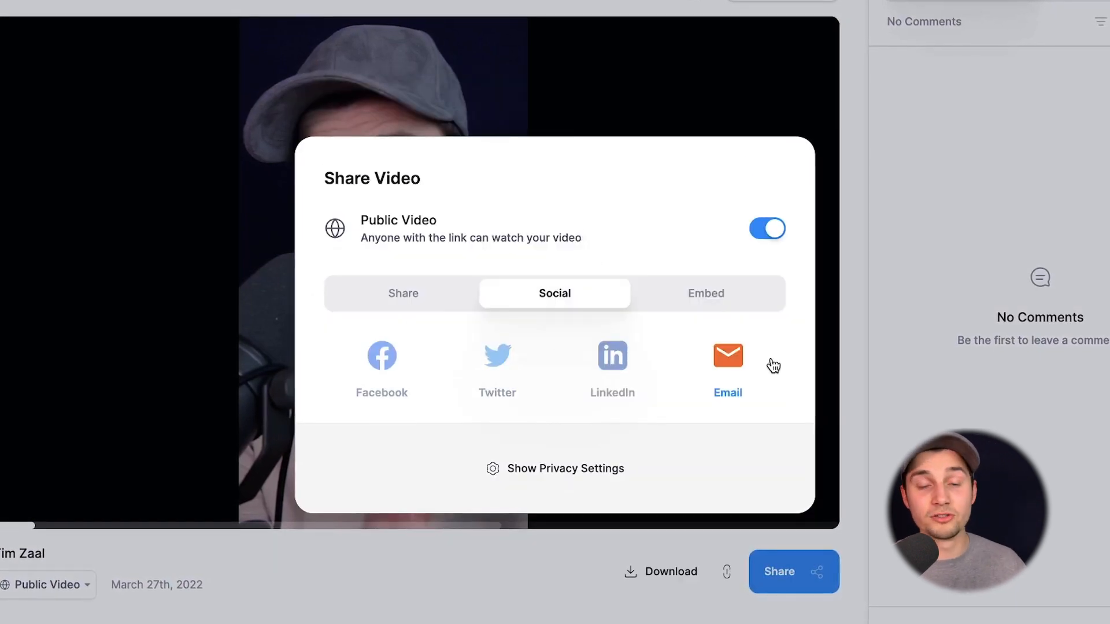
{"action": "left_click", "coordinate": [749, 305]}
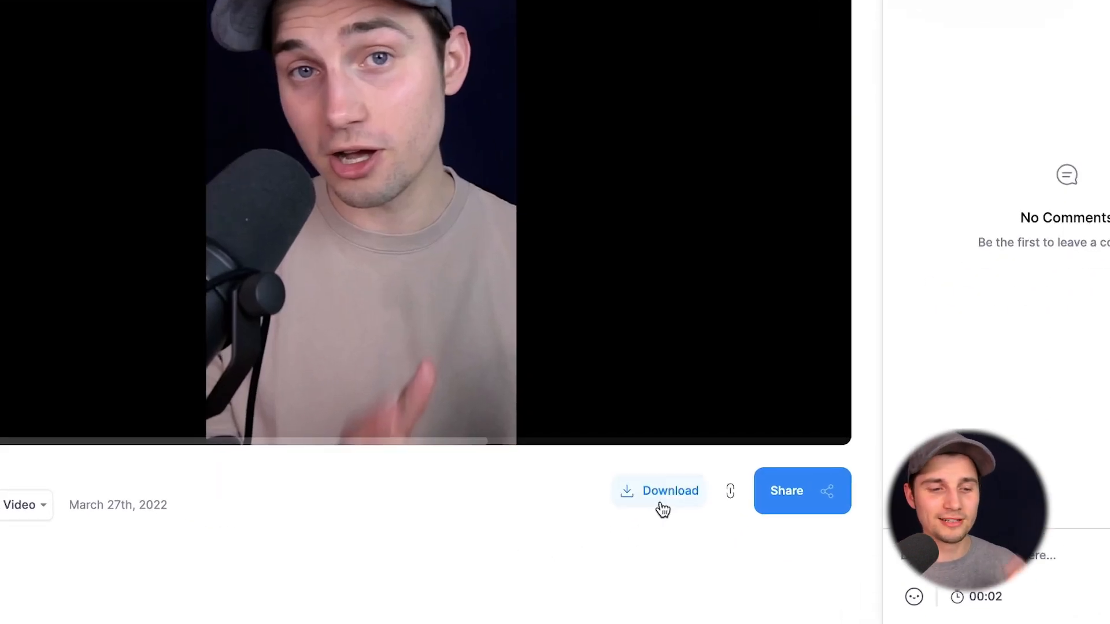
Download the exported video as an MP4 file
{"action": "left_click", "coordinate": [645, 531]}
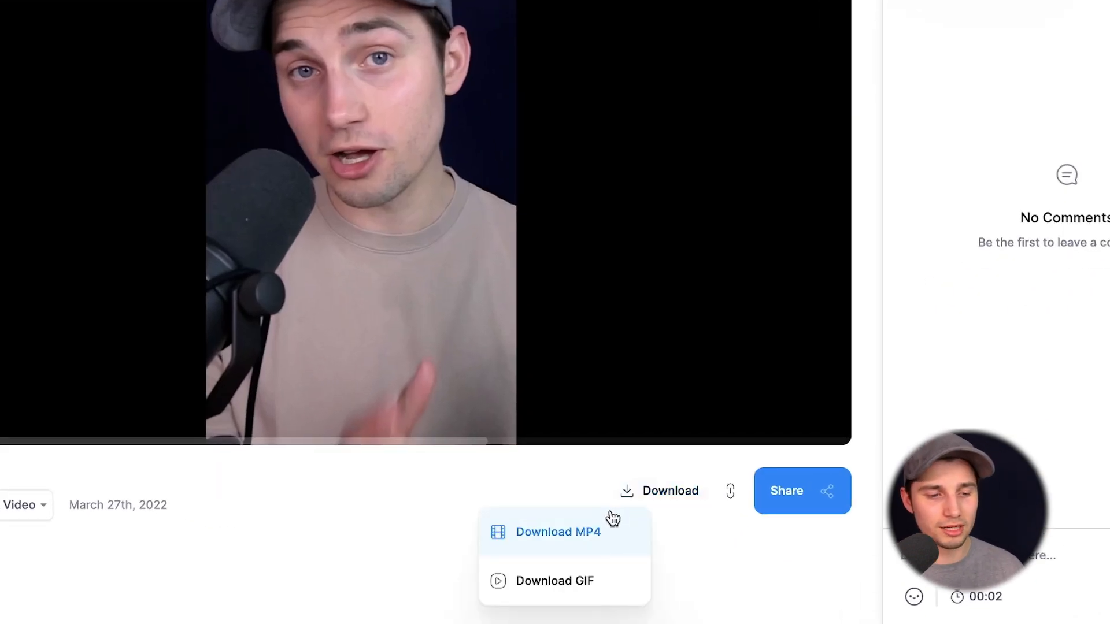
{"action": "left_click", "coordinate": [619, 538]}
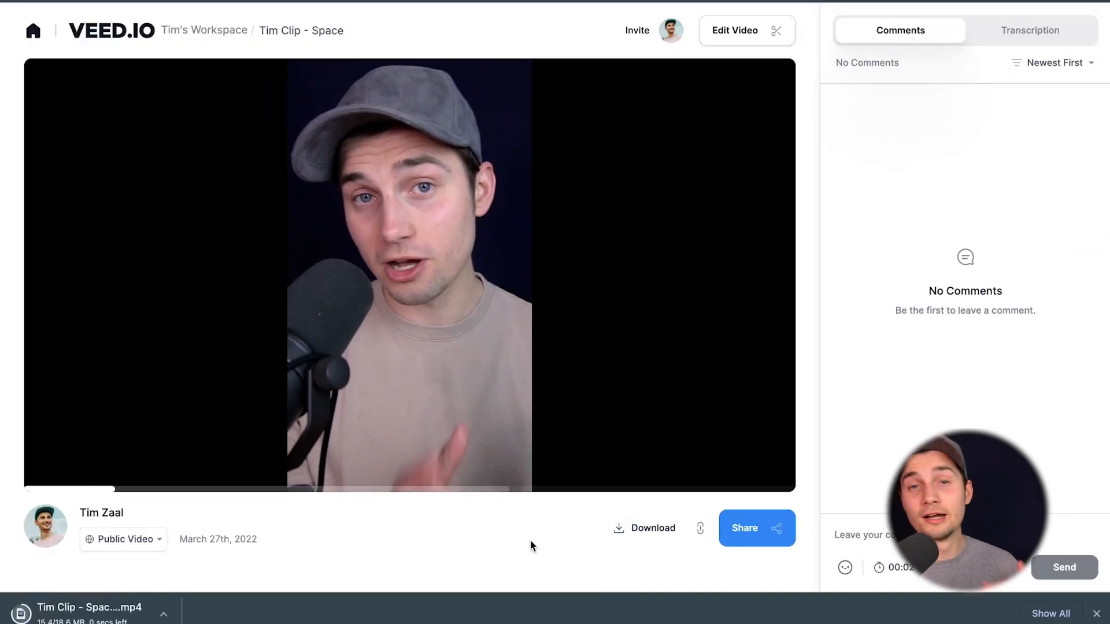